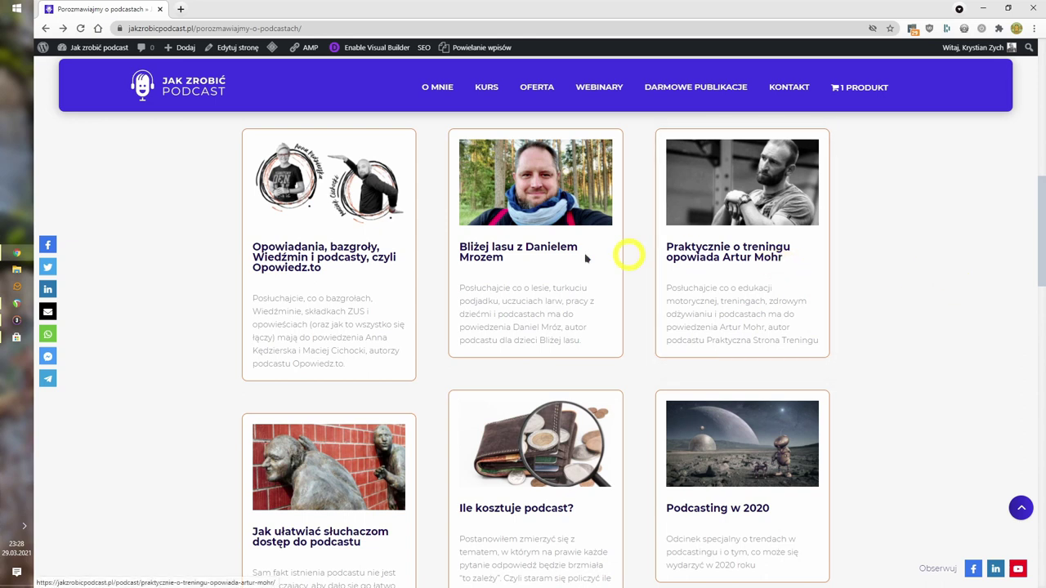
View the Opowiedz.to episode page from the podcast list and close its browser tab
{"action": "left_click", "coordinate": [368, 219]}
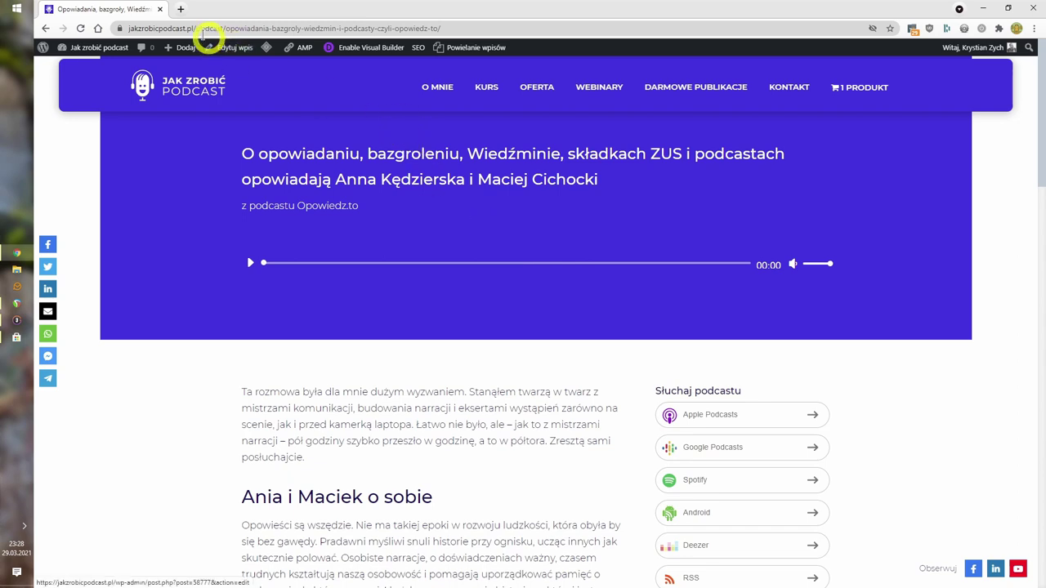
{"action": "left_click", "coordinate": [161, 9]}
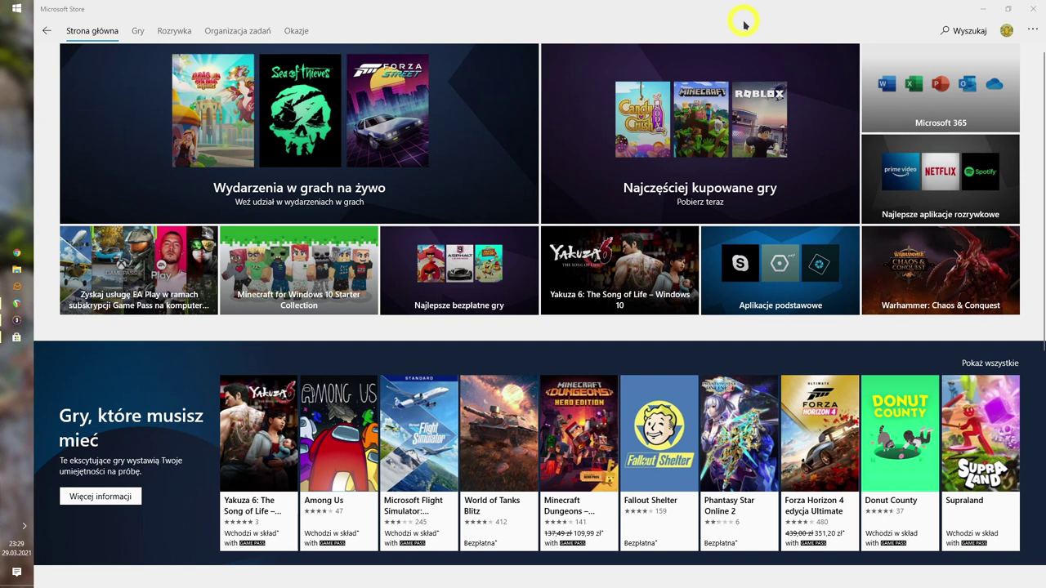
Search Microsoft Store for "podcast" and show the Grover Podcast product page
{"action": "left_click", "coordinate": [947, 33]}
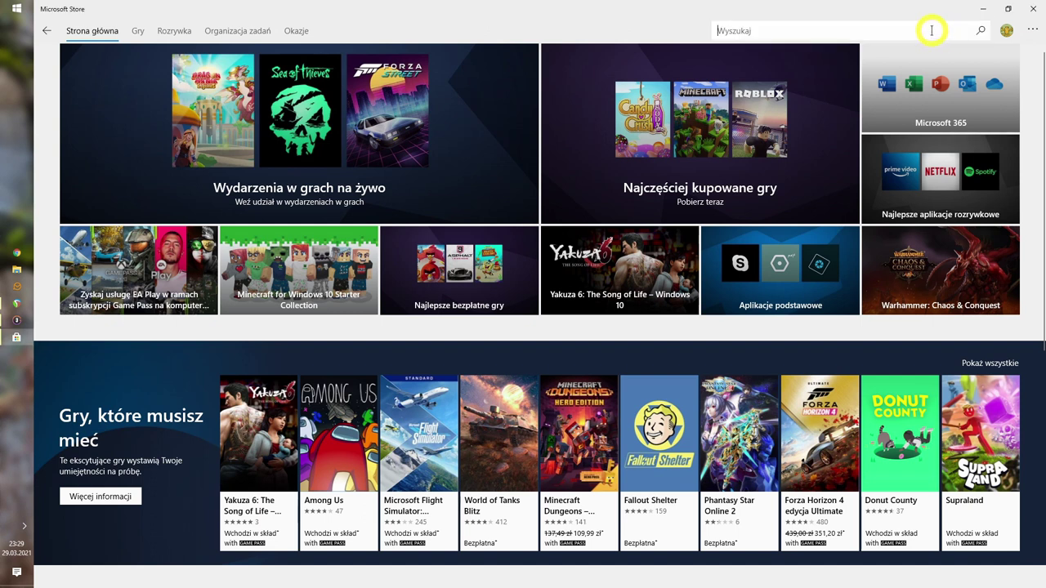
{"action": "type", "text": "podcast"}
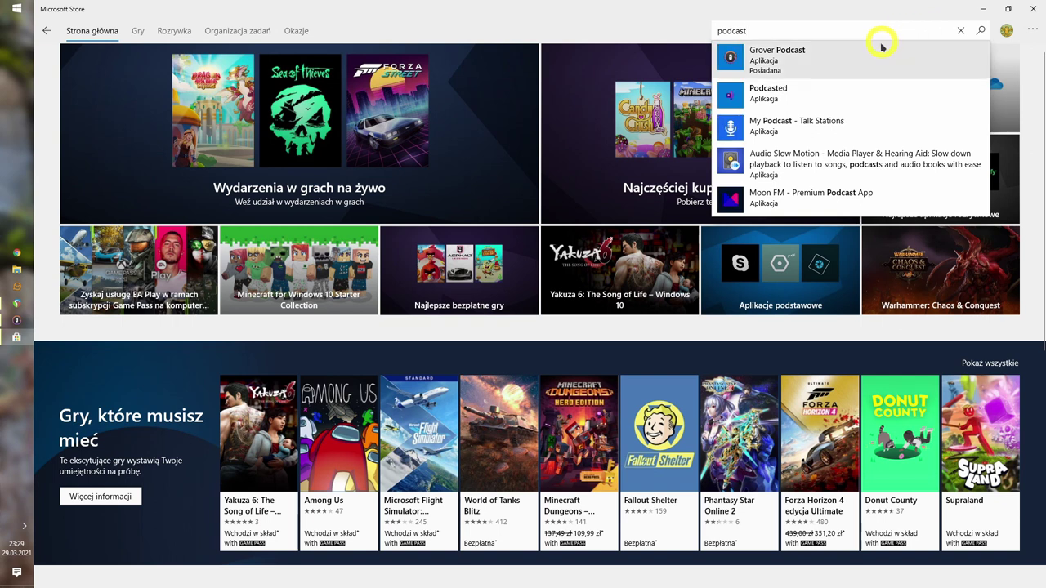
{"action": "left_click", "coordinate": [840, 63]}
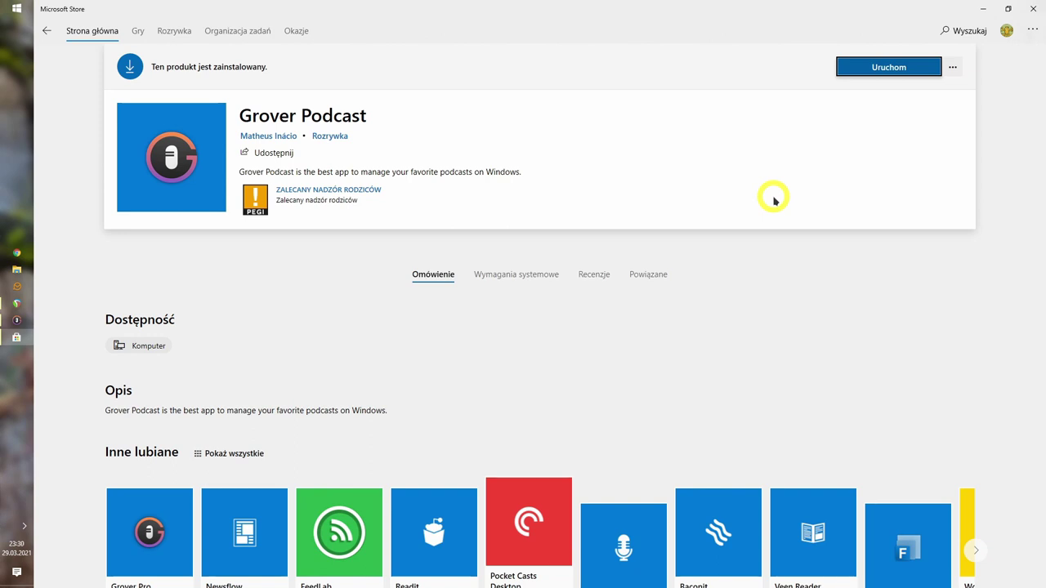
Review Grover Podcast's screenshots, version notes and feature list, and launch the installed app
{"action": "scroll", "coordinate": [774, 198], "scroll_direction": "down", "scroll_amount": 4}
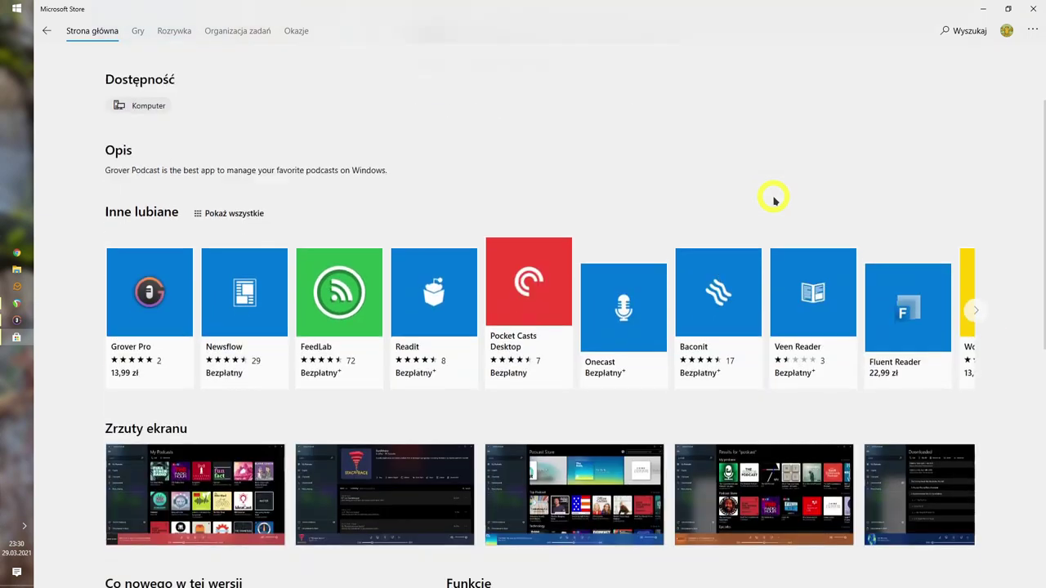
{"action": "scroll", "coordinate": [774, 199], "scroll_direction": "down", "scroll_amount": 3}
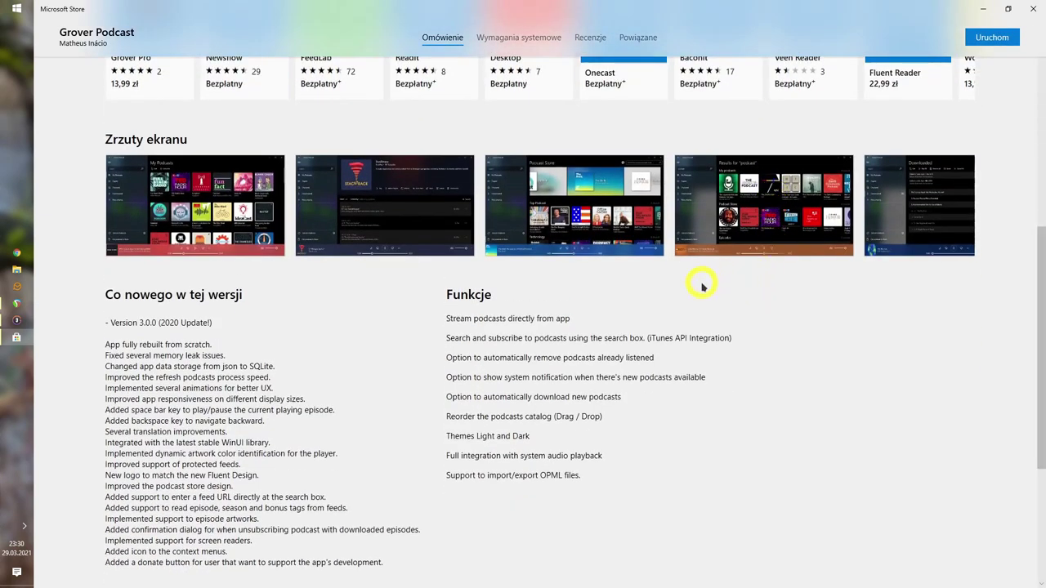
{"action": "scroll", "coordinate": [702, 286], "scroll_direction": "down", "scroll_amount": 2}
{"action": "scroll", "coordinate": [702, 286], "scroll_direction": "up", "scroll_amount": 9}
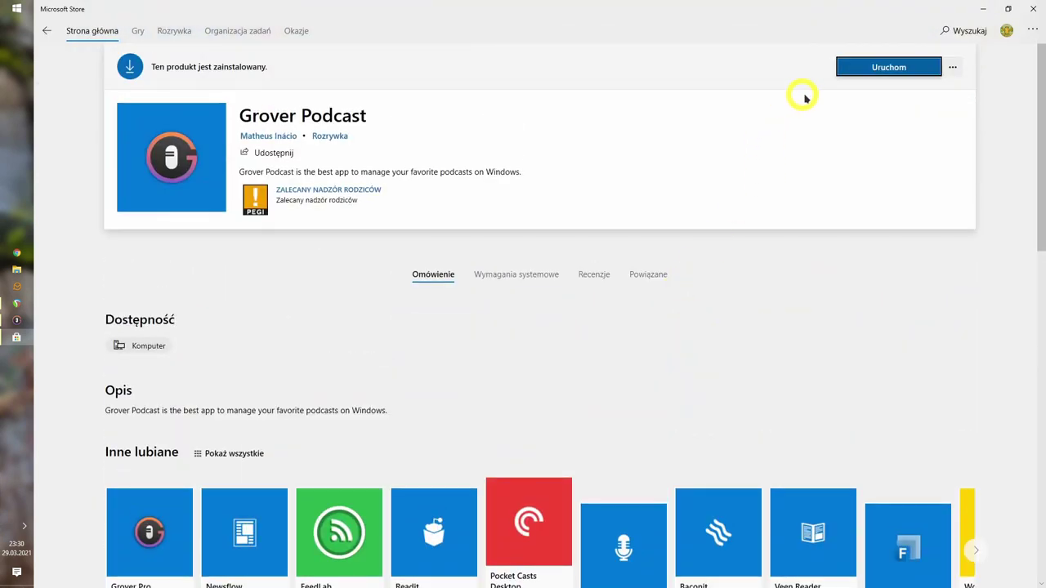
{"action": "left_click", "coordinate": [887, 70]}
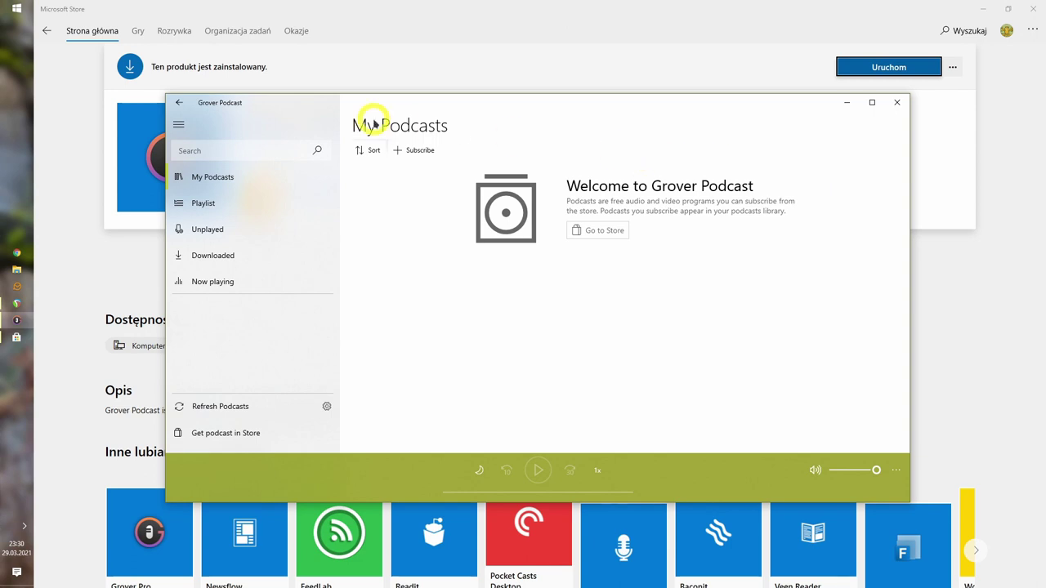
Find the podcast "porozmawiajmy o it", subscribe to it, and show the subscribed podcasts
{"action": "left_click", "coordinate": [242, 151]}
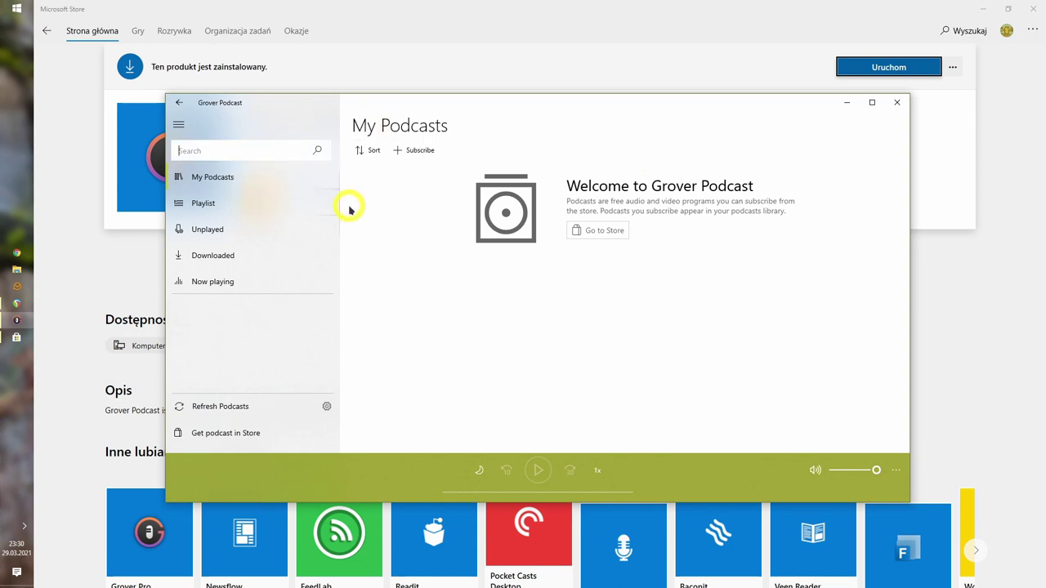
{"action": "type", "text": "porozmawiajmy o it"}
{"action": "key", "text": "Return"}
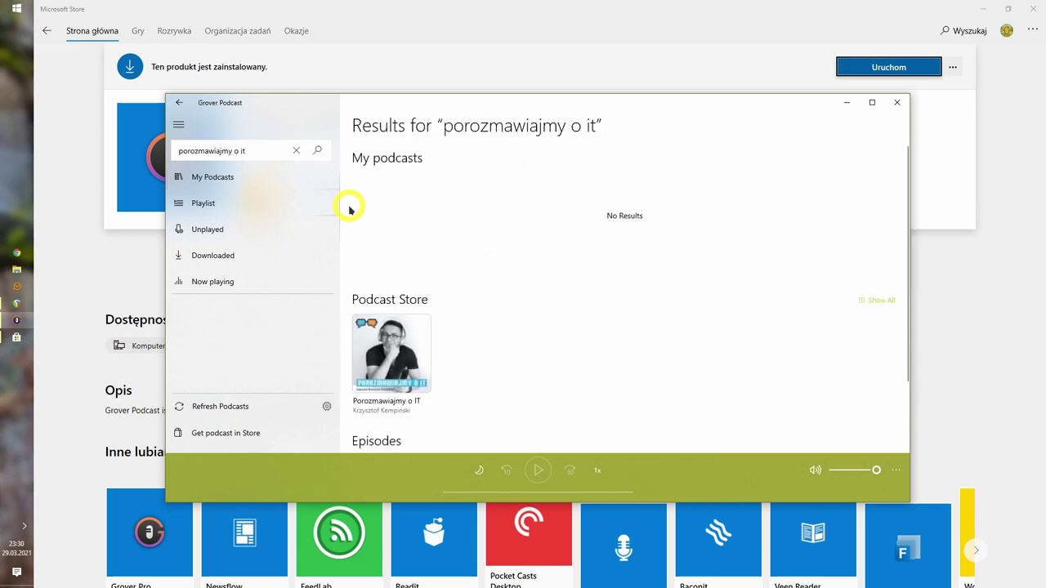
{"action": "left_click", "coordinate": [418, 346]}
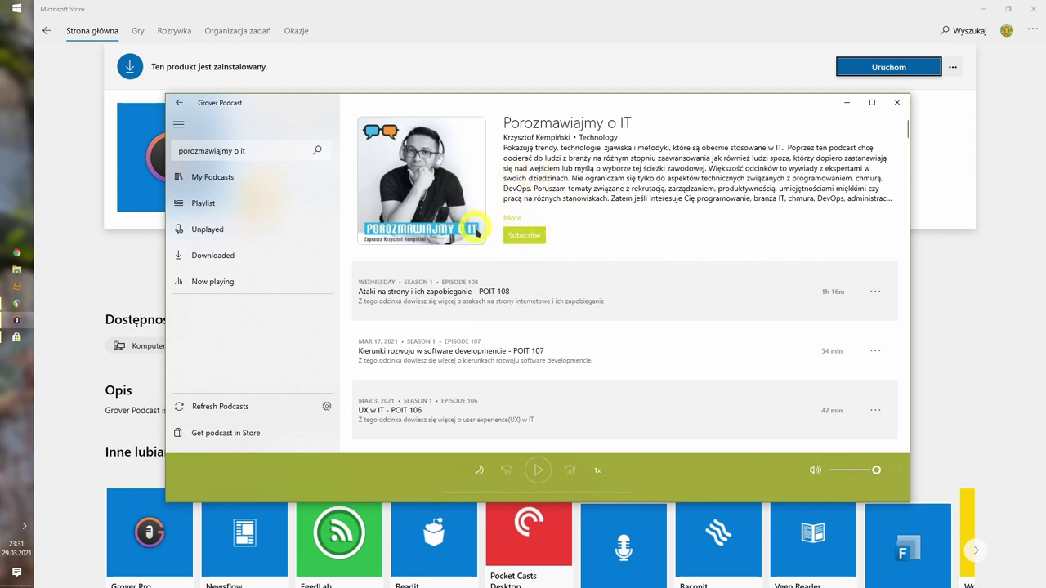
{"action": "left_click", "coordinate": [522, 236]}
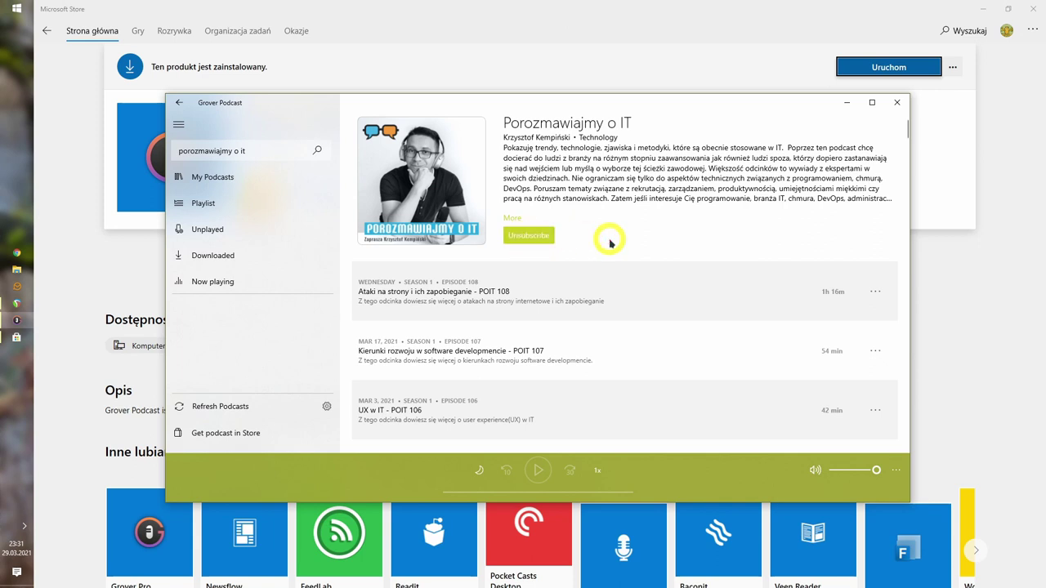
{"action": "left_click", "coordinate": [214, 177]}
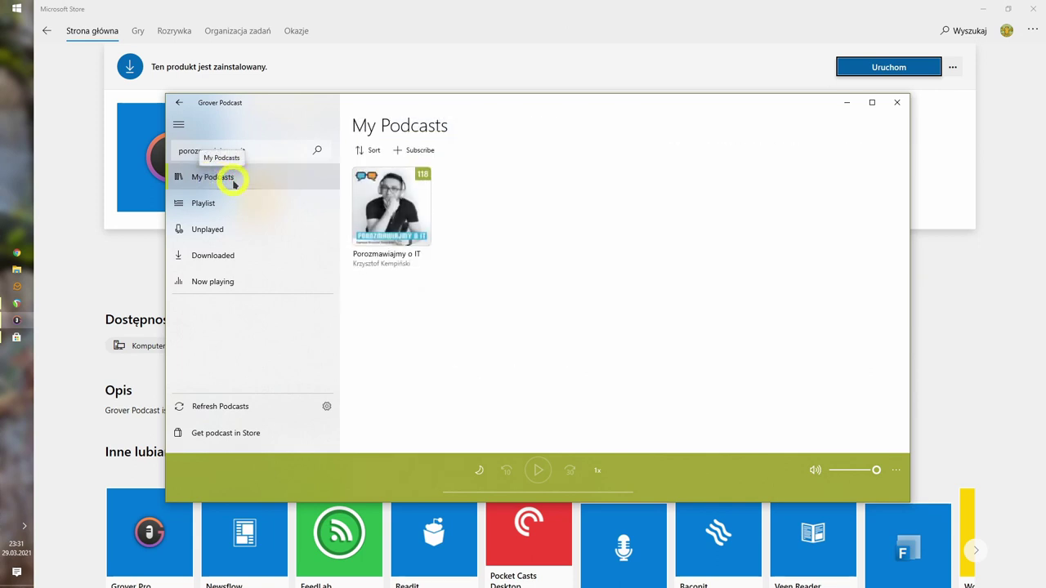
Find the podcast "bliżej lasu", subscribe to it, and return to the subscribed podcasts
{"action": "left_click", "coordinate": [258, 151]}
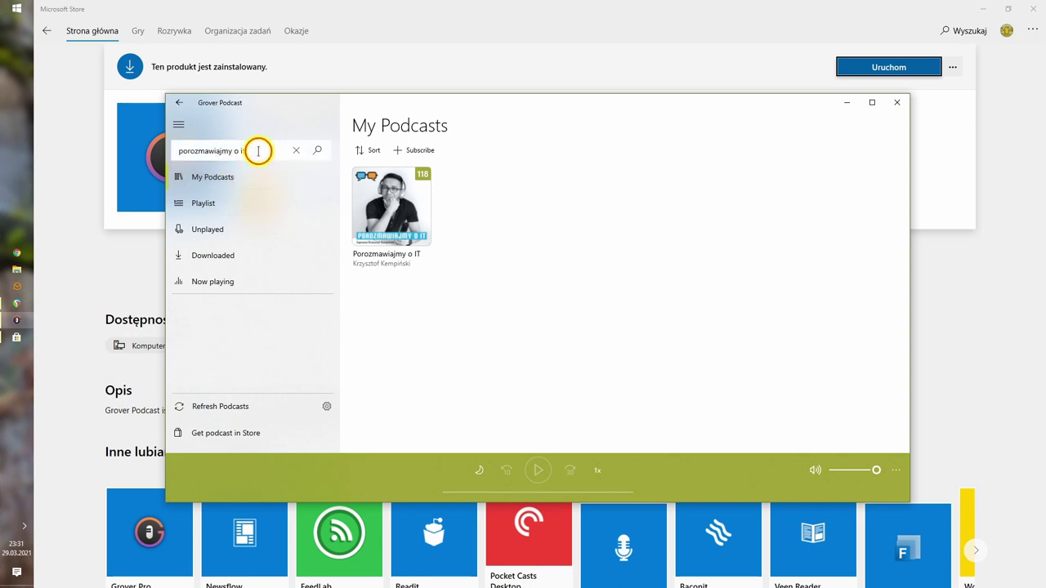
{"action": "triple_click", "coordinate": [258, 150]}
{"action": "type", "text": "bliżej lasu"}
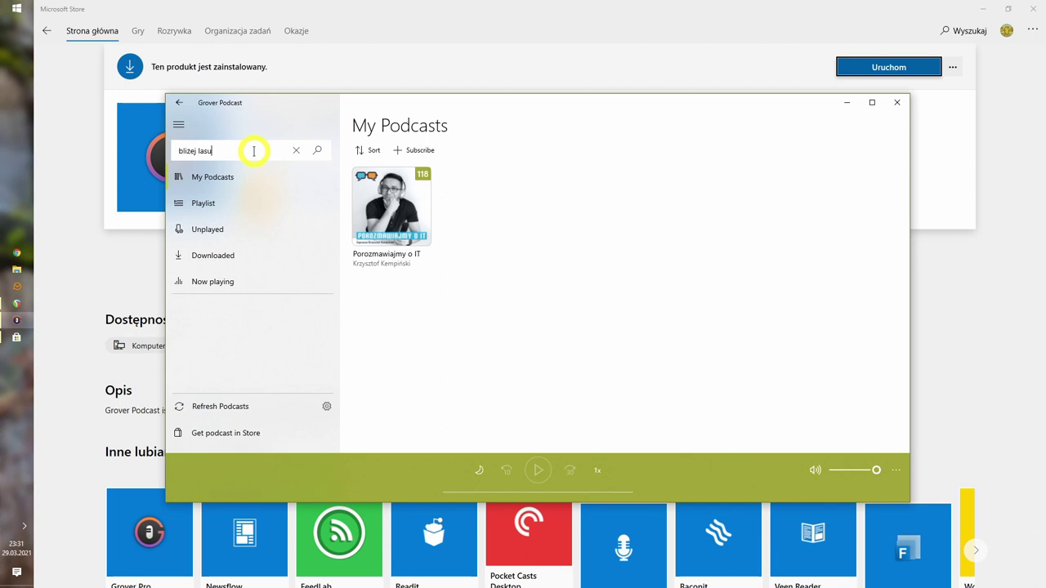
{"action": "key", "text": "Return"}
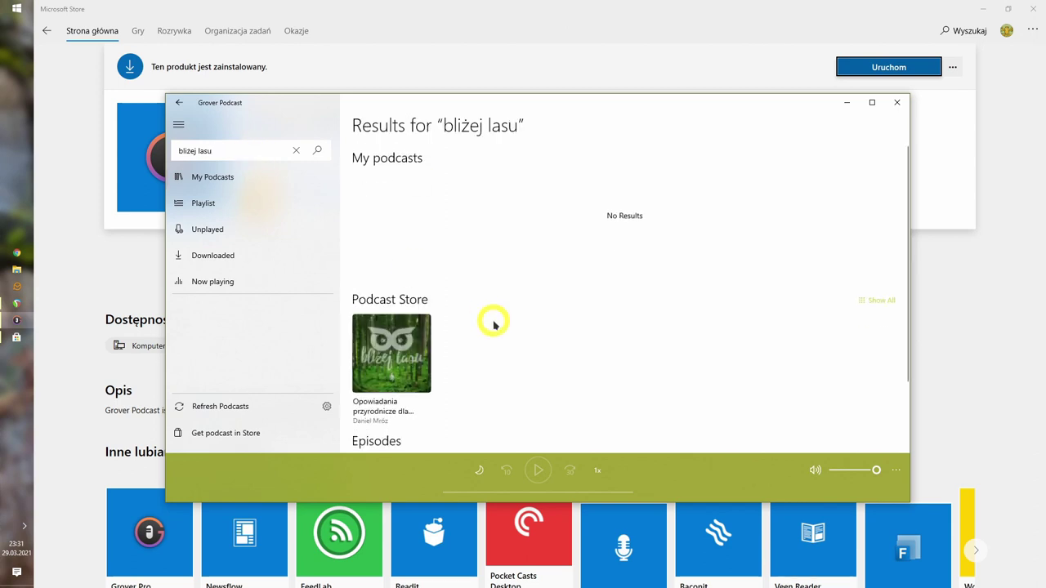
{"action": "left_click", "coordinate": [392, 340]}
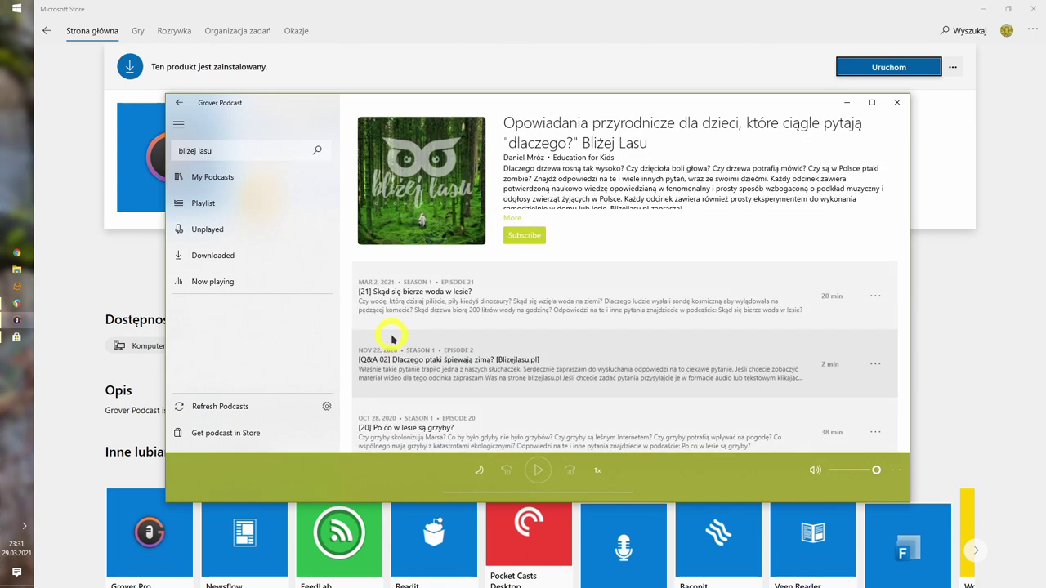
{"action": "left_click", "coordinate": [523, 239]}
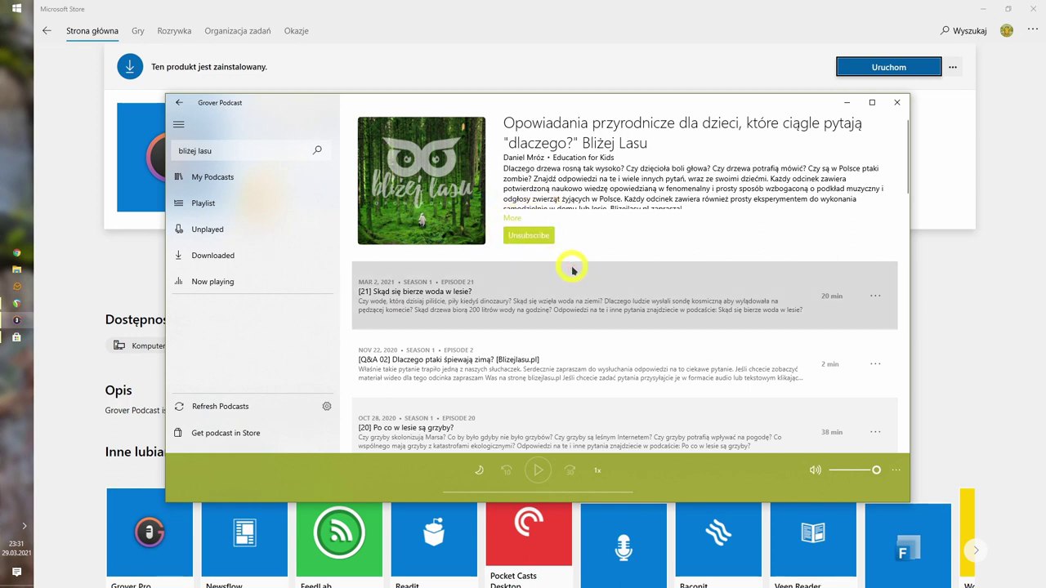
{"action": "left_click", "coordinate": [234, 179]}
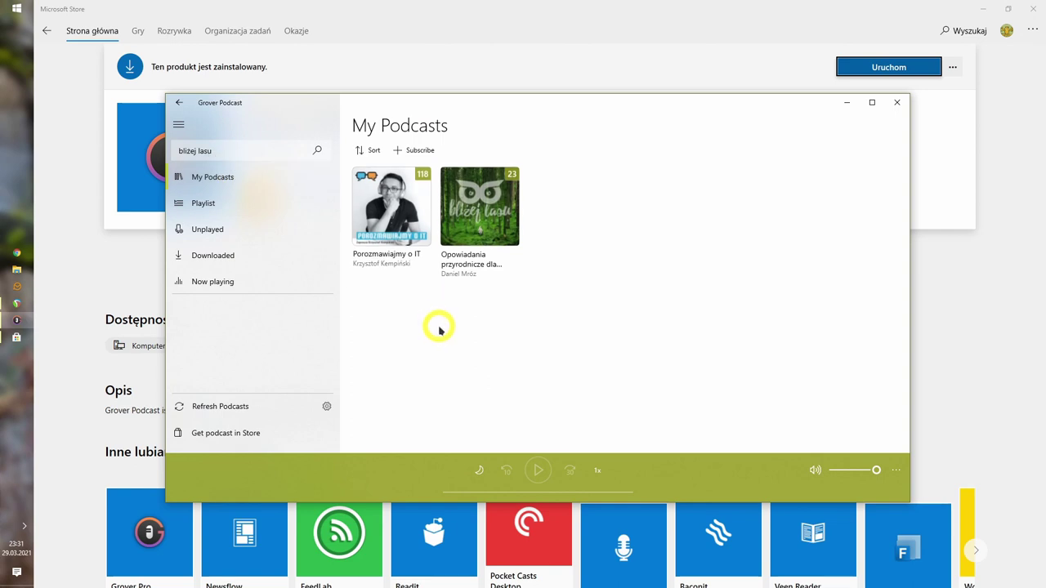
Find the podcast "opowiedz to", subscribe to it, and return to the subscribed podcasts
{"action": "left_click", "coordinate": [270, 153]}
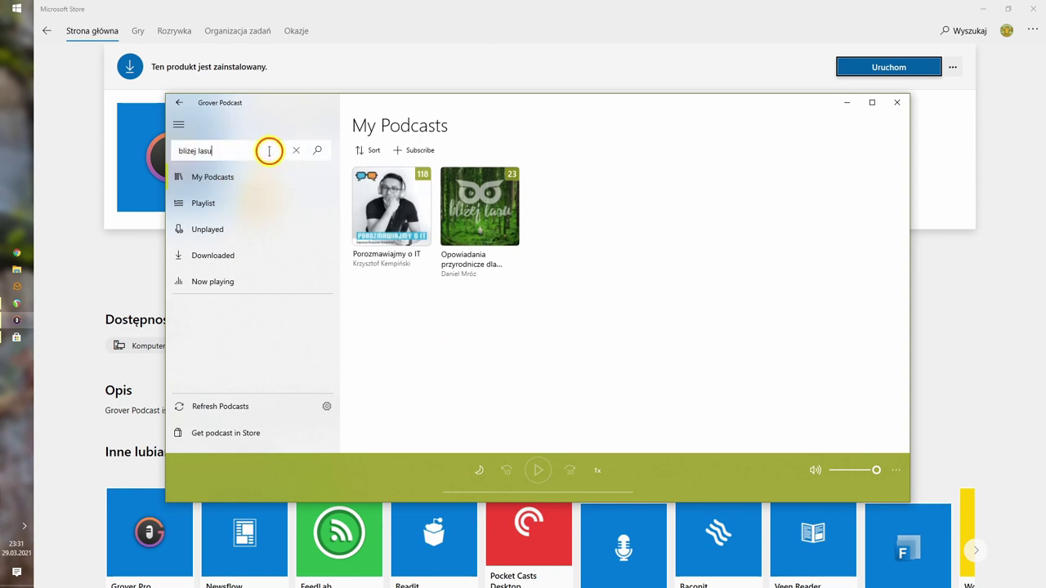
{"action": "key", "text": "ctrl+a"}
{"action": "type", "text": "opowiedz to"}
{"action": "key", "text": "Return"}
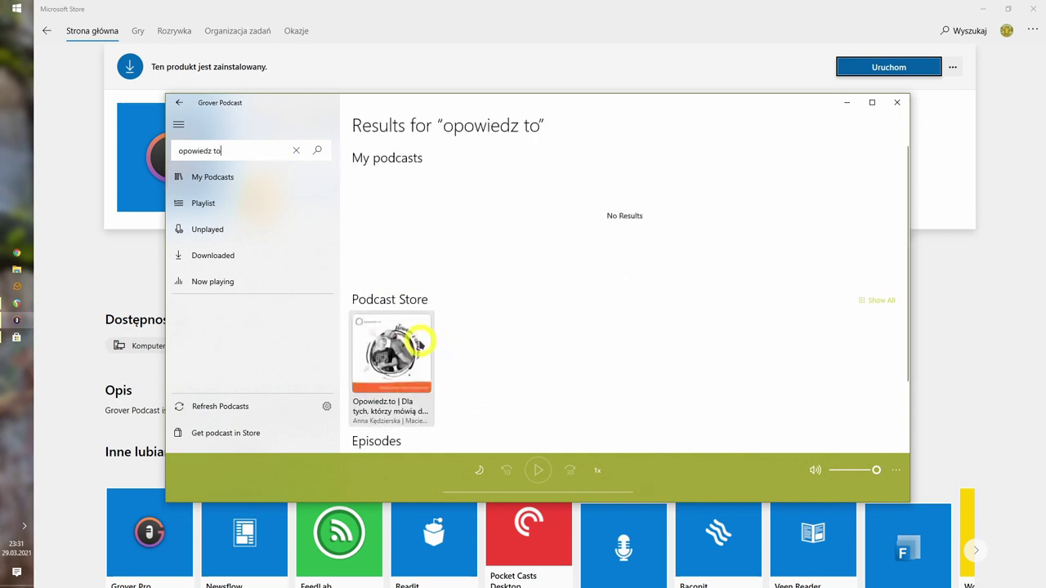
{"action": "left_click", "coordinate": [422, 344]}
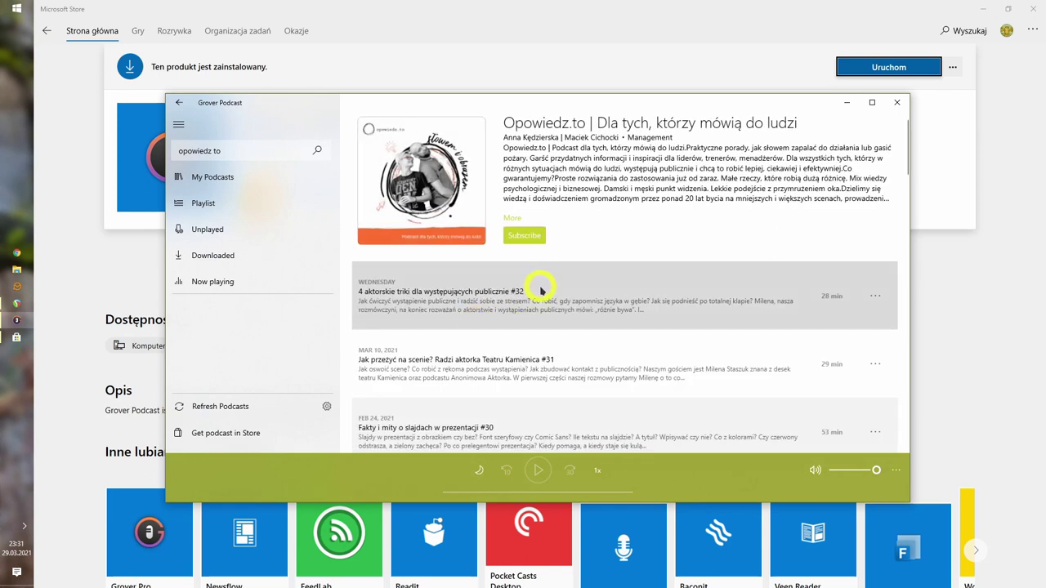
{"action": "left_click", "coordinate": [519, 240]}
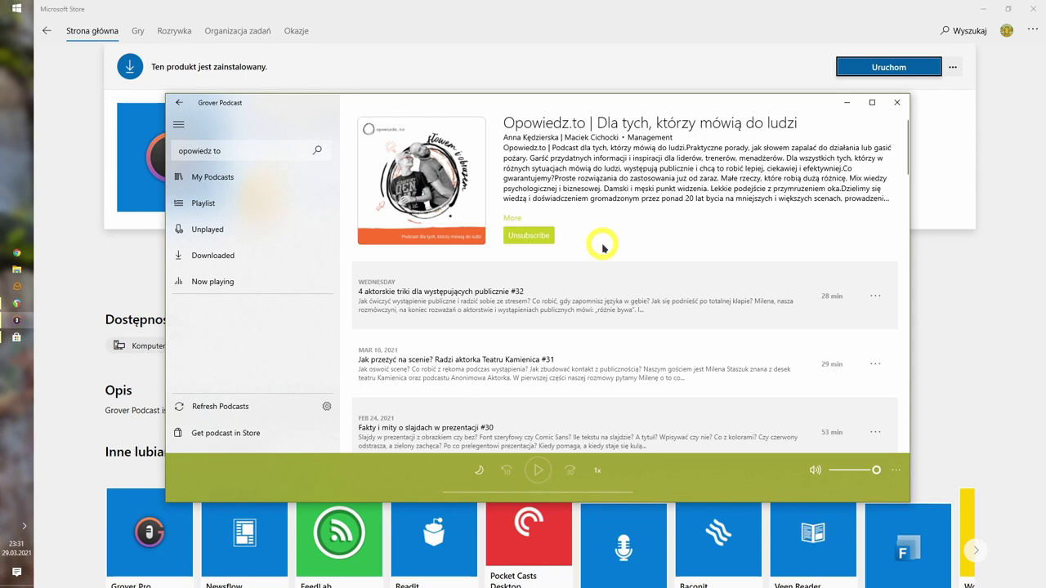
{"action": "left_click", "coordinate": [255, 171]}
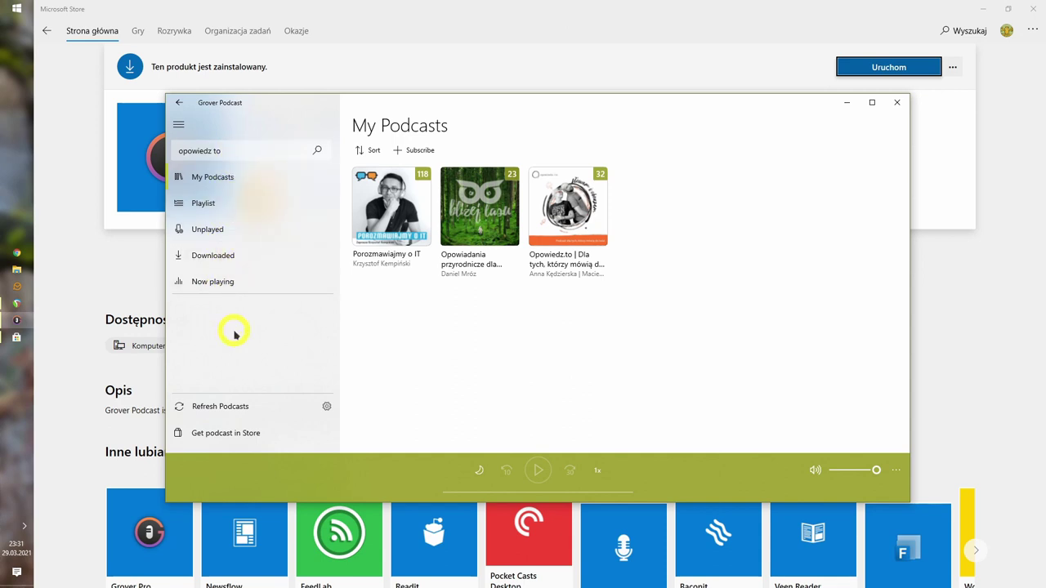
Find the podcast "jak zrobić podcast", subscribe to it, and return to the subscribed podcasts
{"action": "left_click_drag", "start_coordinate": [234, 154], "coordinate": [175, 148]}
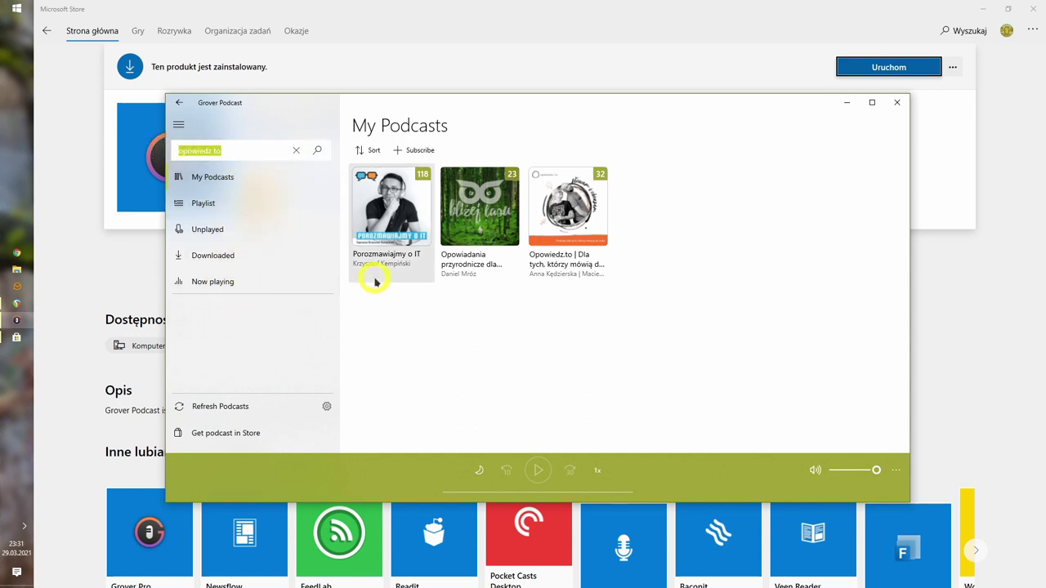
{"action": "type", "text": "jak zrobić podcast"}
{"action": "key", "text": "Return"}
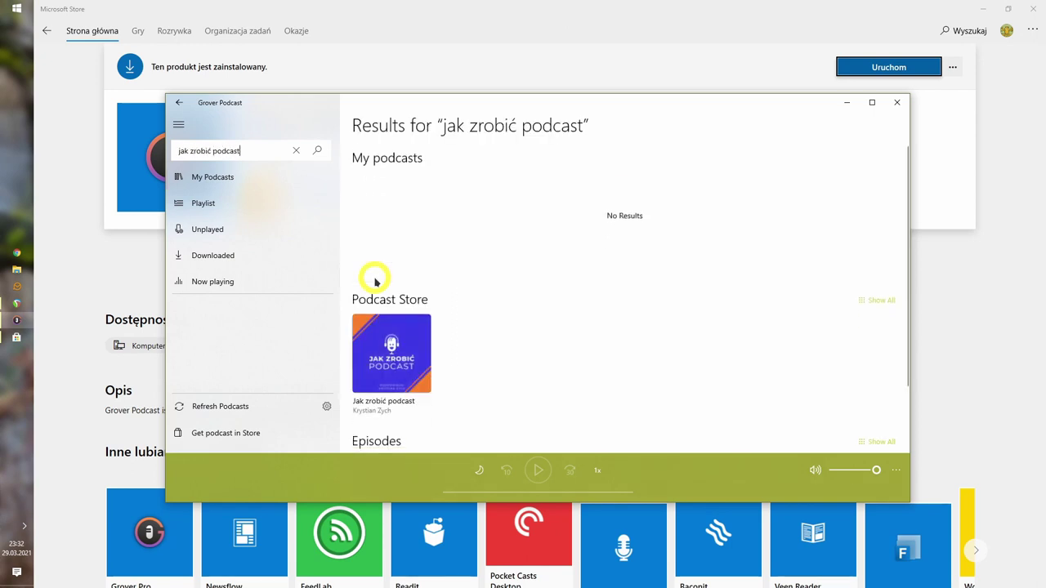
{"action": "left_click", "coordinate": [370, 347]}
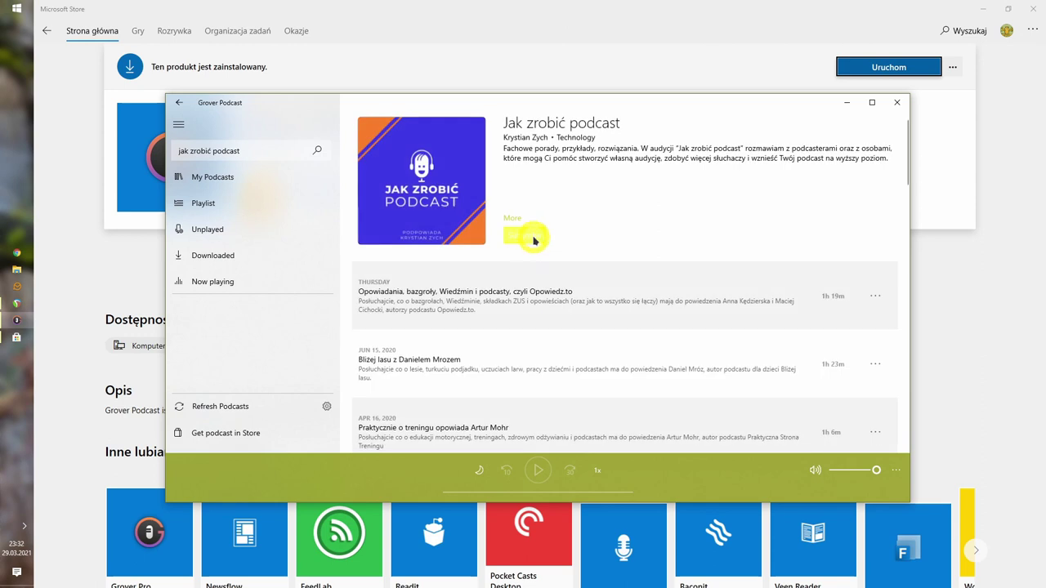
{"action": "left_click", "coordinate": [273, 175]}
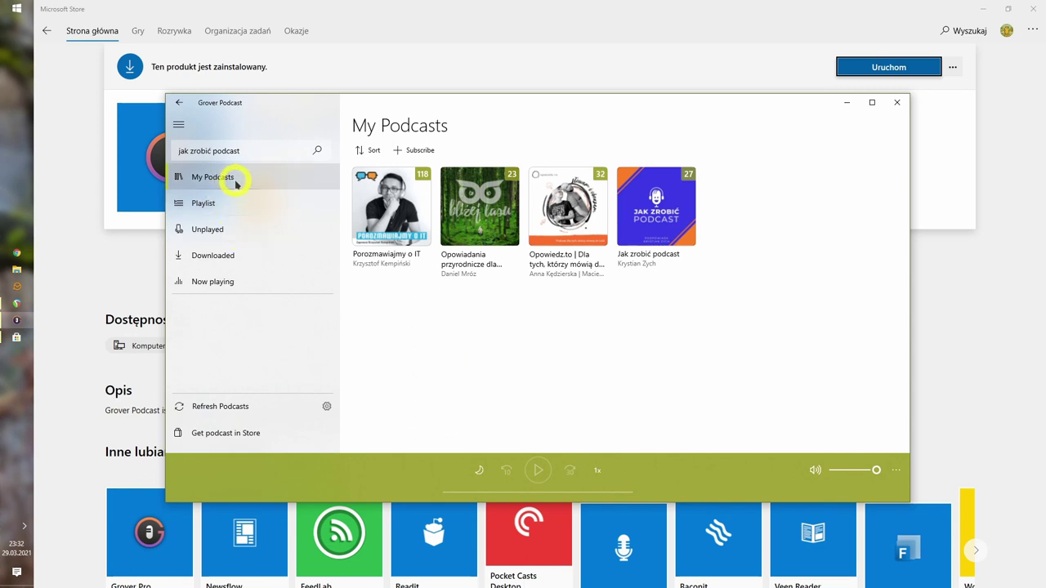
Play episode 16, "Zimowanie w piórkach", from the subscribed Bliżej Lasu podcast
{"action": "left_click", "coordinate": [462, 241]}
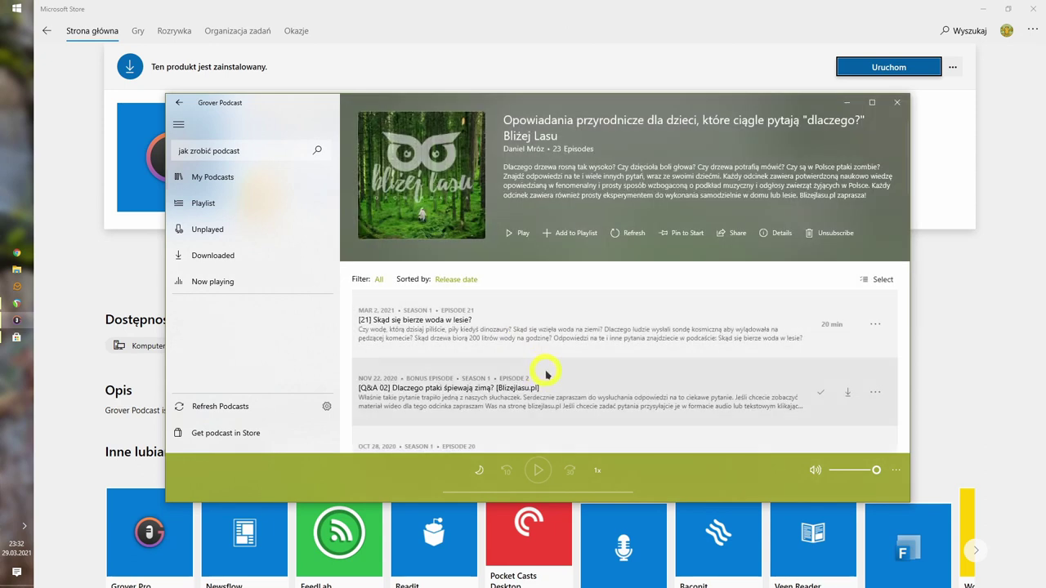
{"action": "scroll", "coordinate": [546, 373], "scroll_direction": "down", "scroll_amount": 3}
{"action": "scroll", "coordinate": [546, 374], "scroll_direction": "down", "scroll_amount": 4}
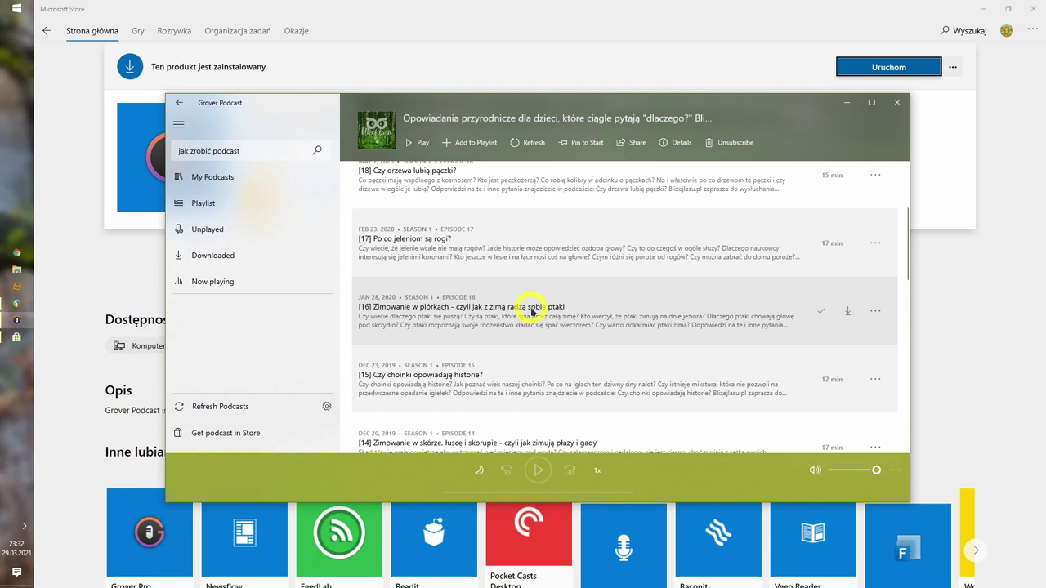
{"action": "left_click", "coordinate": [531, 310]}
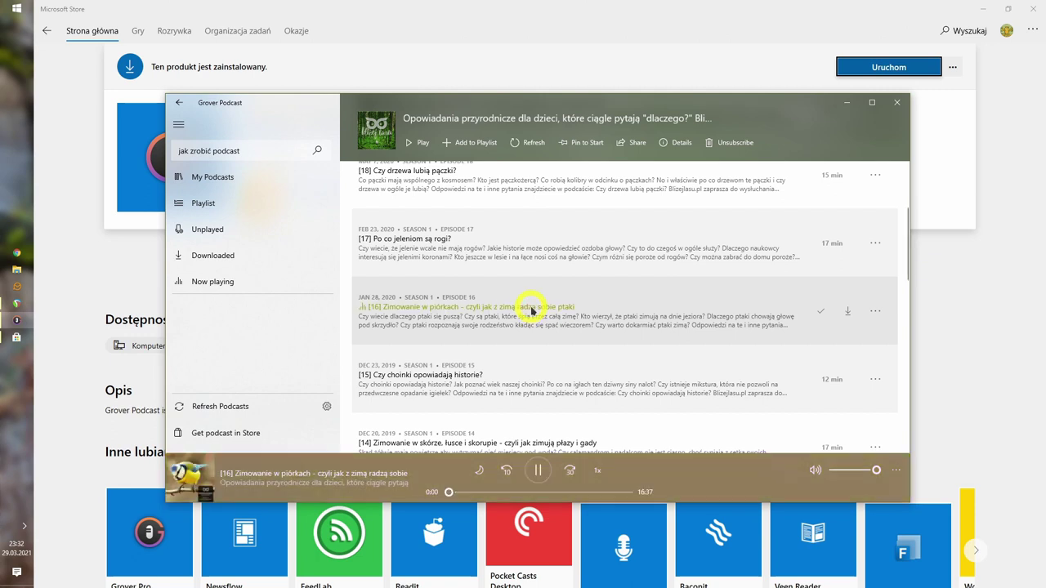
Review the app settings for OPML import and export, download folder, refresh, playlist, automatic downloads, notifications and played-episode deletion
{"action": "left_click", "coordinate": [326, 407]}
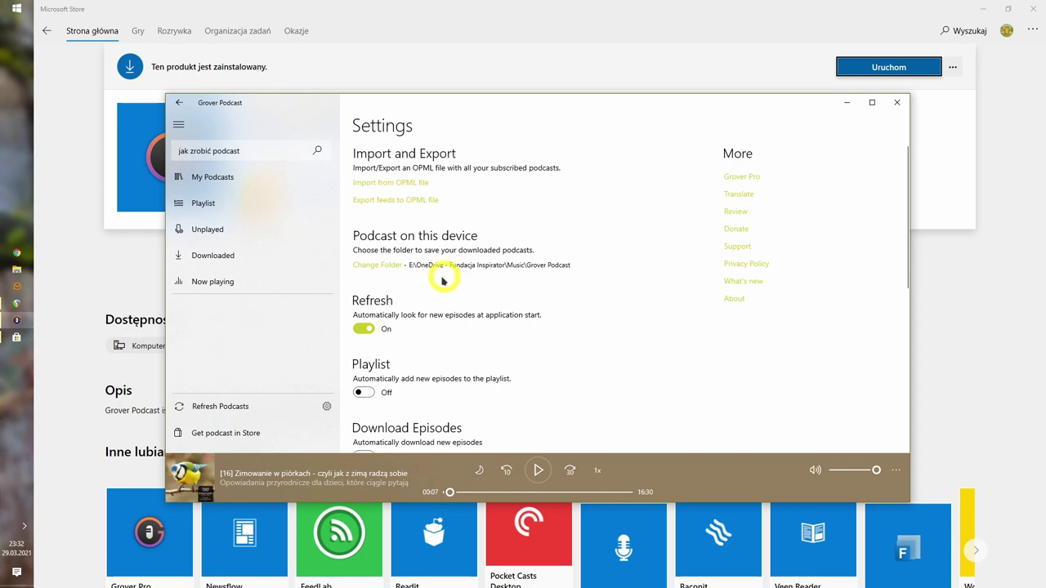
{"action": "scroll", "coordinate": [554, 290], "scroll_direction": "down", "scroll_amount": 2}
{"action": "scroll", "coordinate": [555, 292], "scroll_direction": "down", "scroll_amount": 3}
{"action": "scroll", "coordinate": [555, 292], "scroll_direction": "up", "scroll_amount": 2}
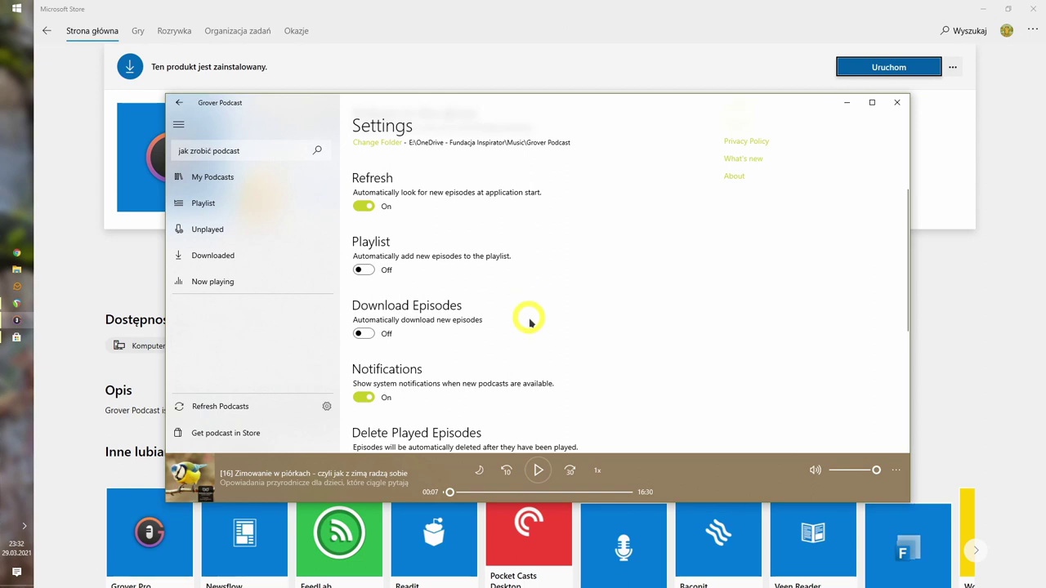
{"action": "scroll", "coordinate": [532, 323], "scroll_direction": "down", "scroll_amount": 2}
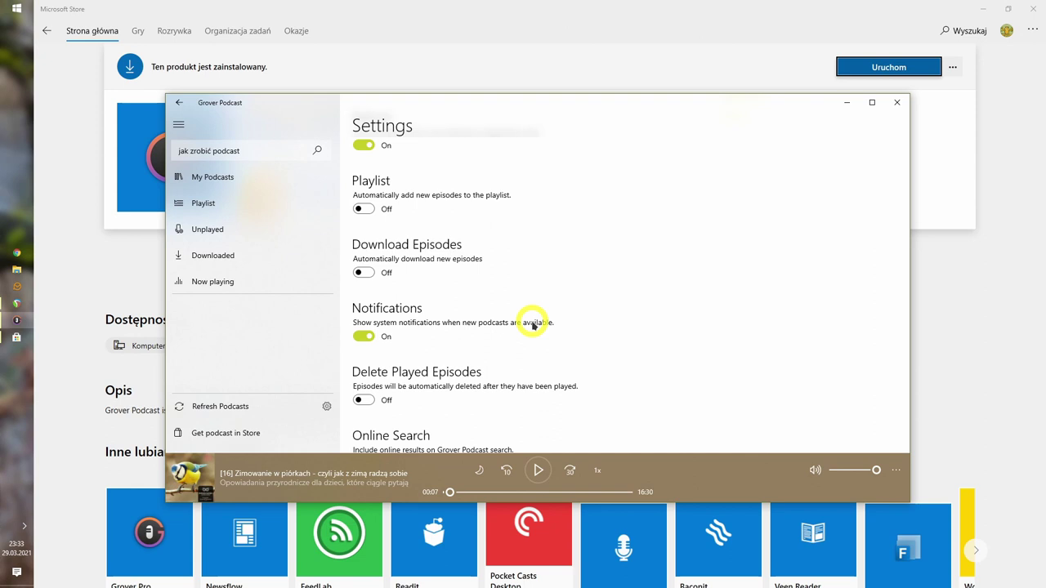
Review the remaining settings for online search, the skip forward and skip back intervals, and the background theme
{"action": "scroll", "coordinate": [572, 331], "scroll_direction": "down", "scroll_amount": 1}
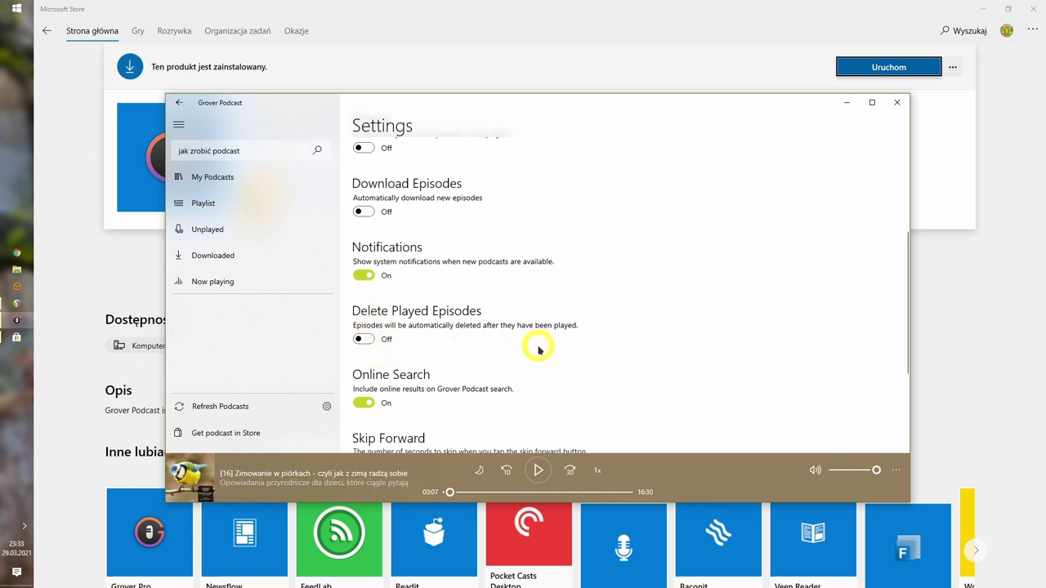
{"action": "scroll", "coordinate": [538, 349], "scroll_direction": "down", "scroll_amount": 3}
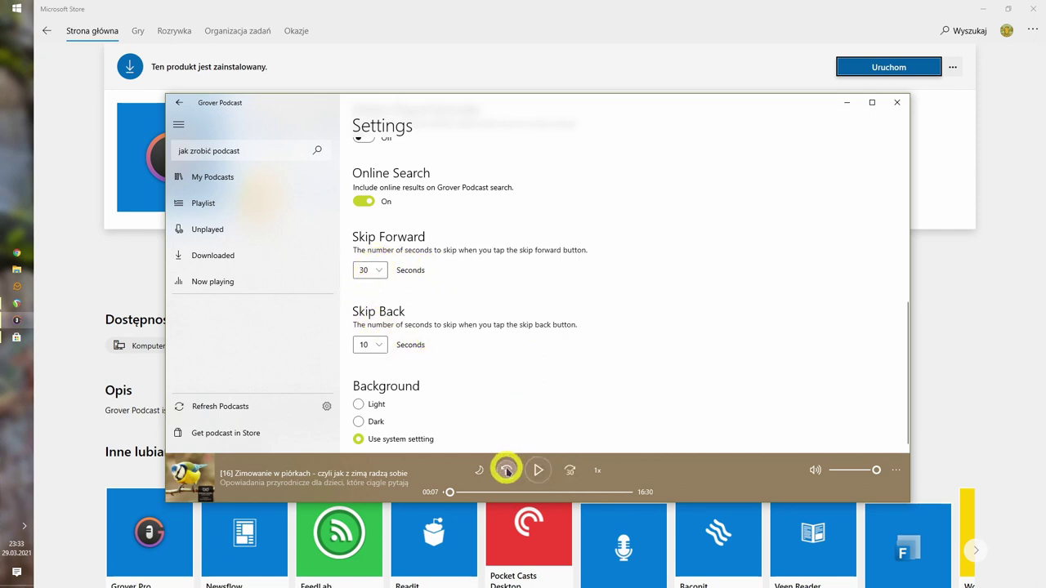
{"action": "left_click", "coordinate": [377, 270]}
{"action": "left_click", "coordinate": [514, 288]}
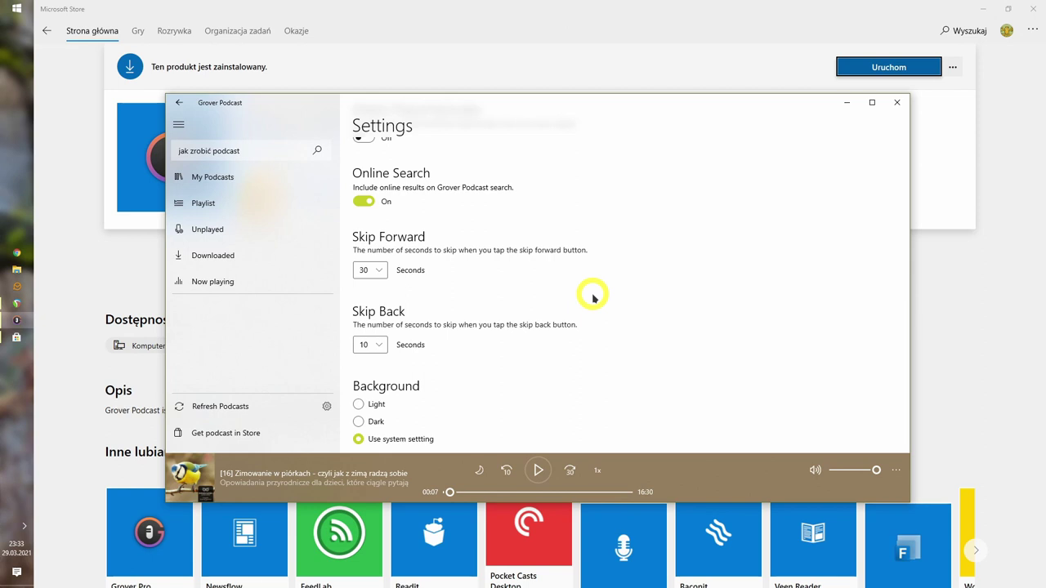
{"action": "scroll", "coordinate": [594, 298], "scroll_direction": "up", "scroll_amount": 8}
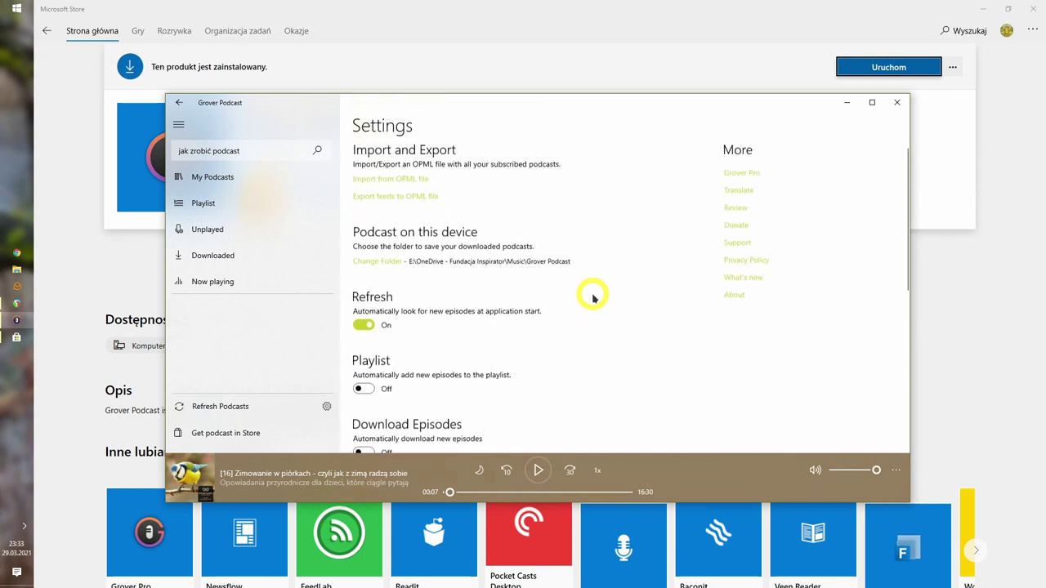
Return to the subscribed podcasts and refresh them to check for new episodes
{"action": "left_click", "coordinate": [206, 175]}
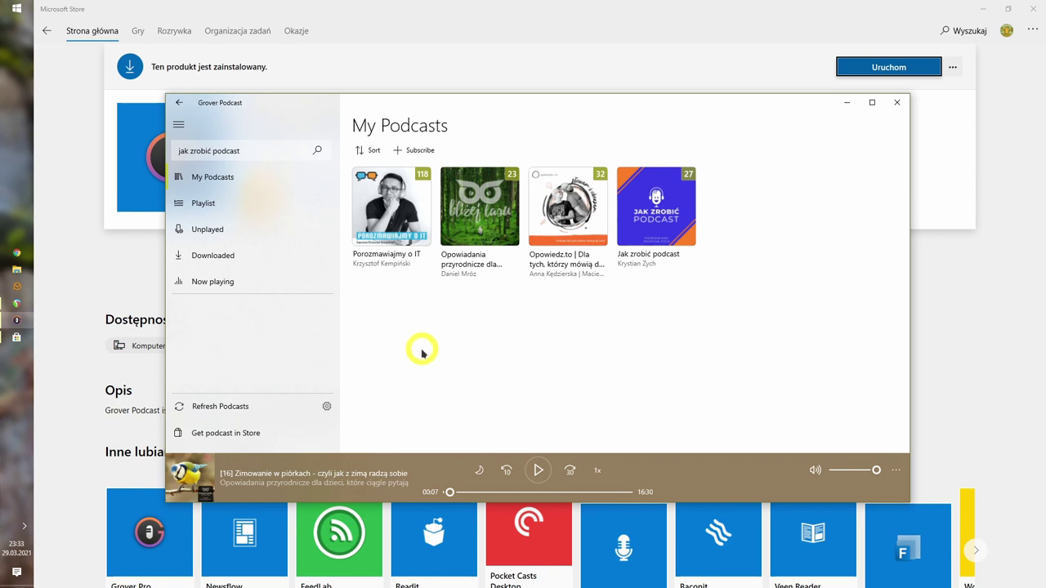
{"action": "left_click", "coordinate": [219, 411]}
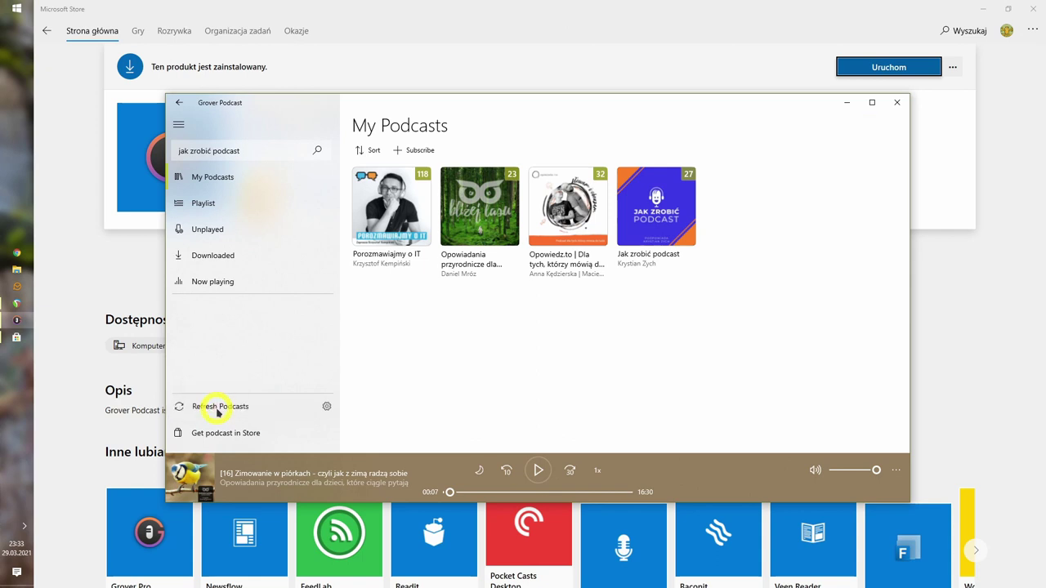